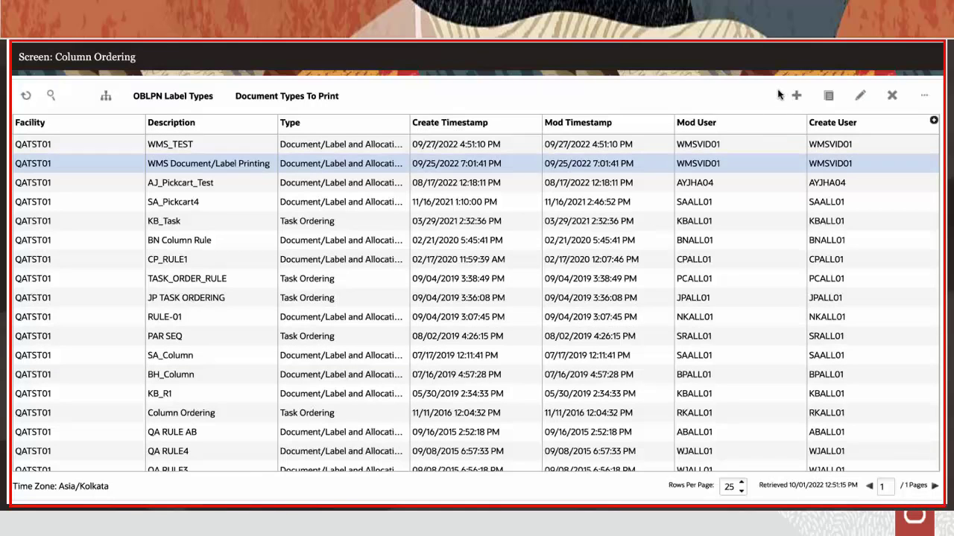
Step: Add the 'WMS Document and Label Printing' rule with Document/Label and Allocation Ordering type and select it
{"action": "left_click", "coordinate": [795, 97]}
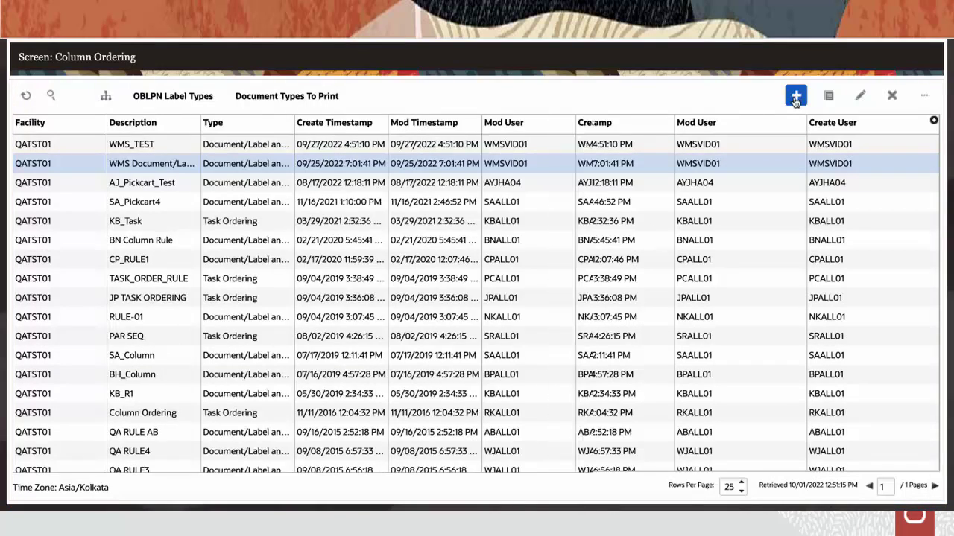
{"action": "type", "text": "WMS Document and Label Printing"}
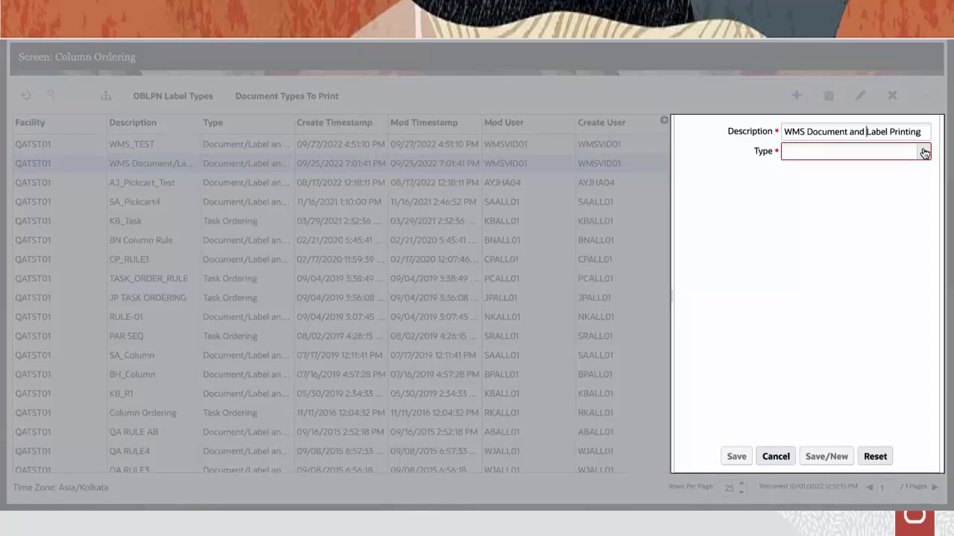
{"action": "left_click", "coordinate": [925, 152]}
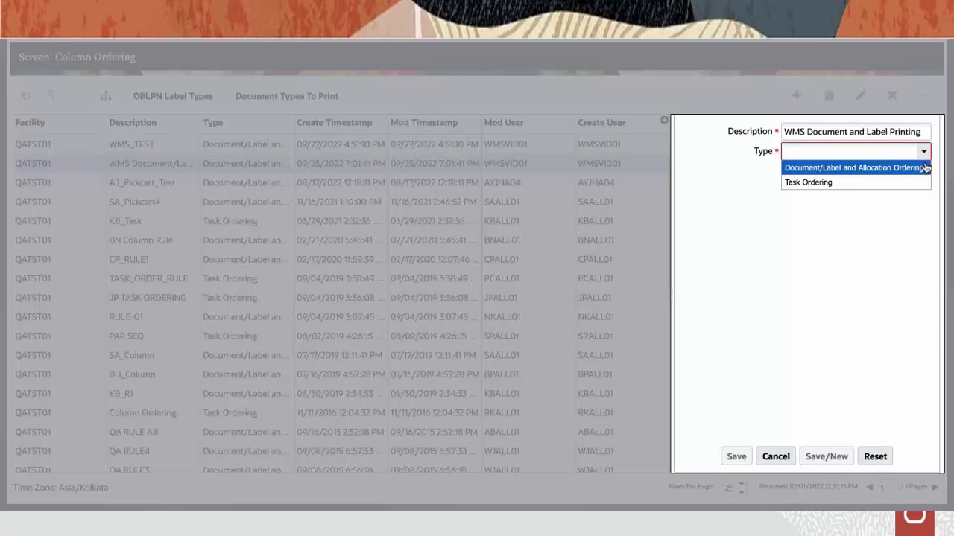
{"action": "left_click", "coordinate": [925, 167]}
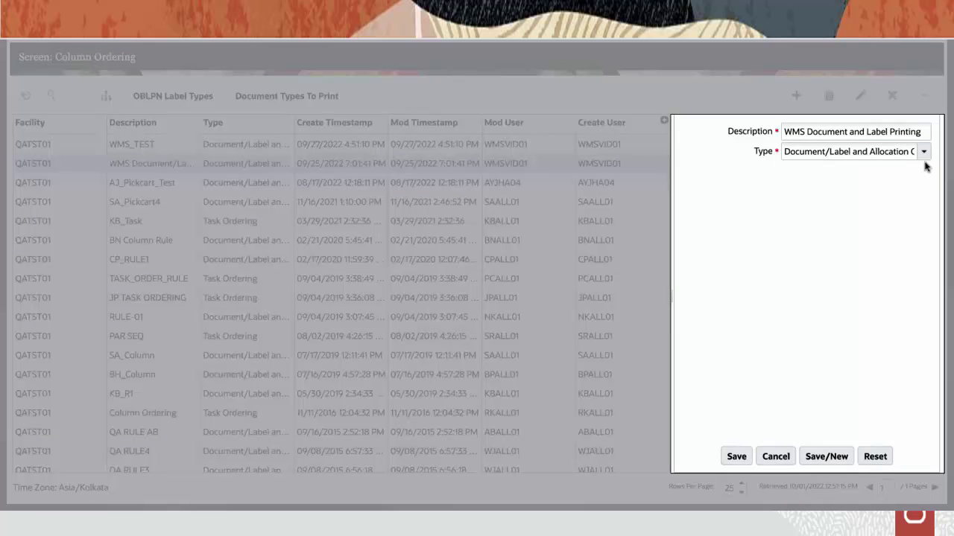
{"action": "left_click", "coordinate": [835, 465]}
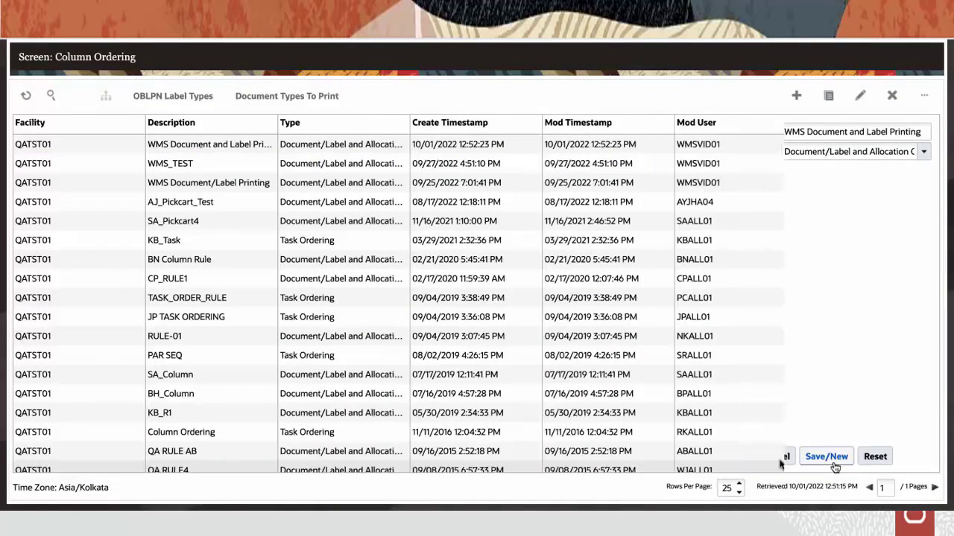
{"action": "left_click", "coordinate": [577, 148]}
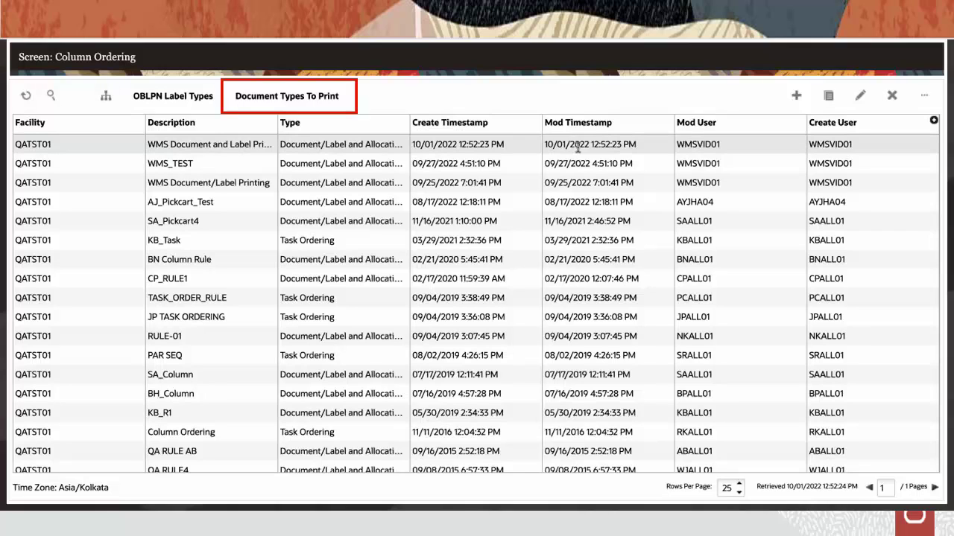
{"action": "left_click", "coordinate": [577, 149]}
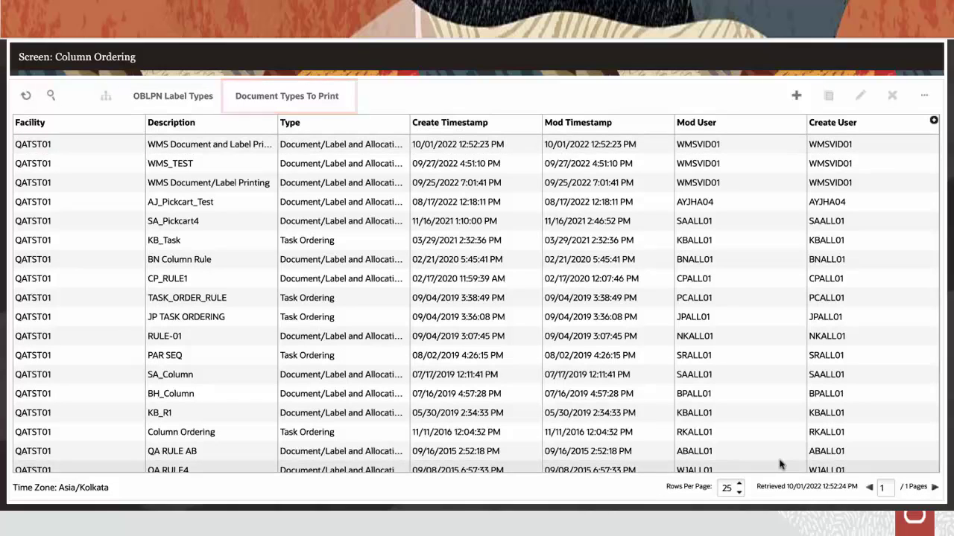
{"action": "left_click", "coordinate": [578, 148]}
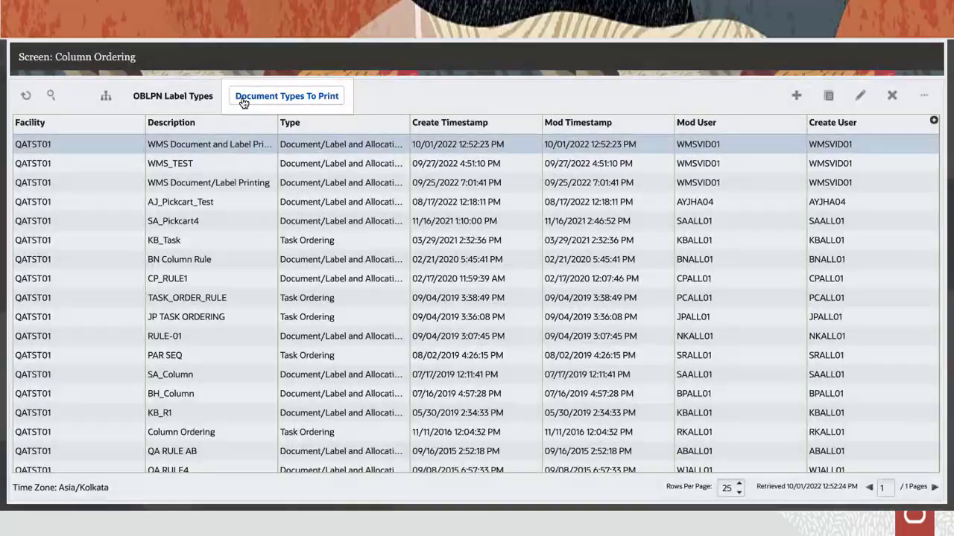
Step: Add OBLPN_PACKING as document type with sequence number 1 to the rule
{"action": "left_click", "coordinate": [242, 101]}
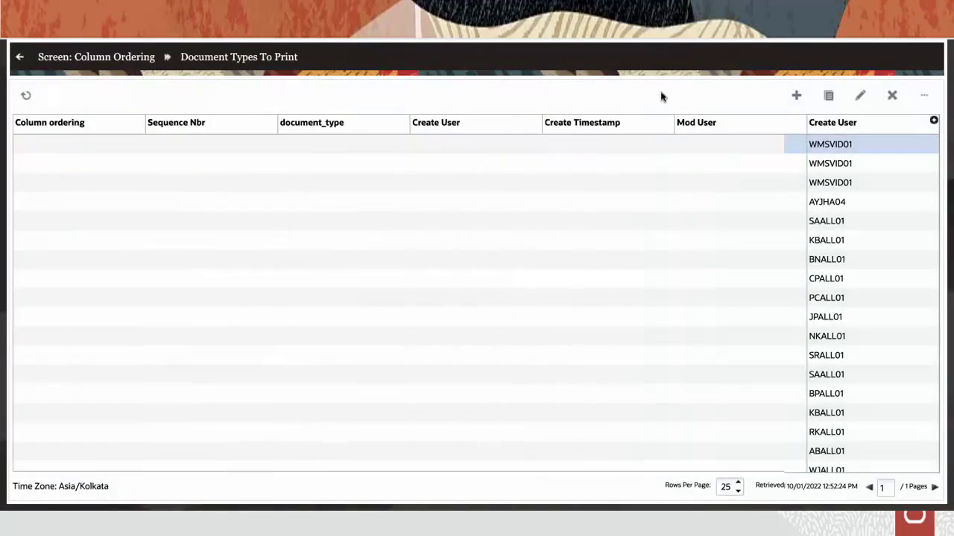
{"action": "left_click", "coordinate": [797, 98]}
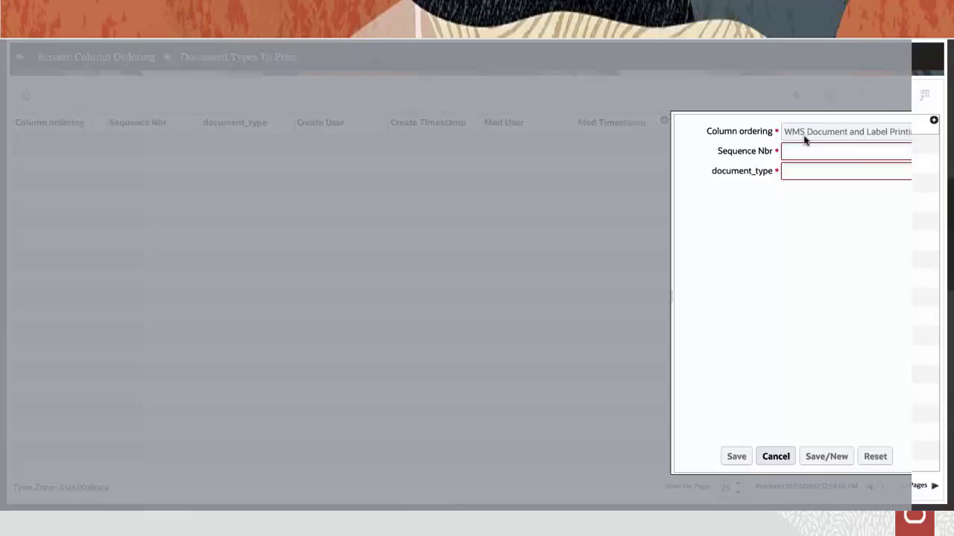
{"action": "type", "text": "1"}
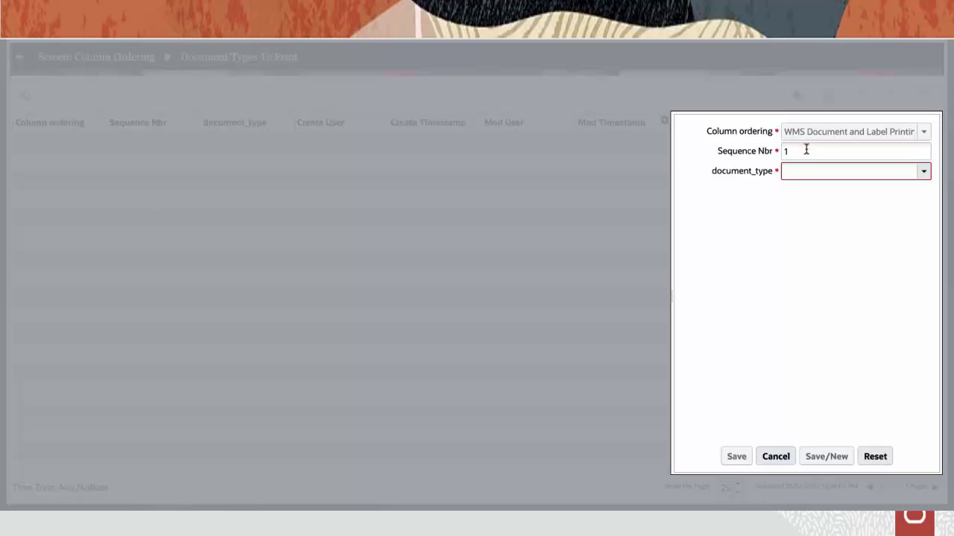
{"action": "left_click", "coordinate": [923, 173]}
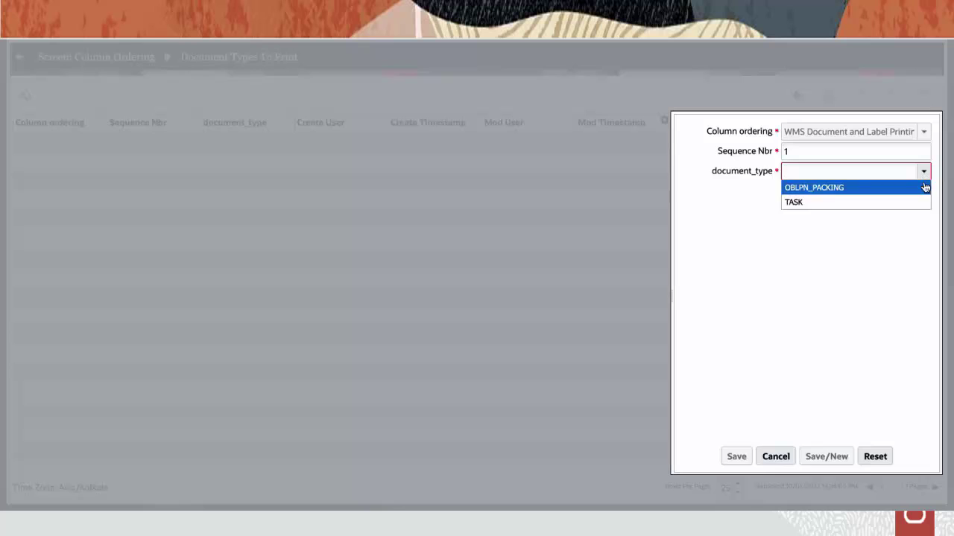
{"action": "left_click", "coordinate": [924, 187]}
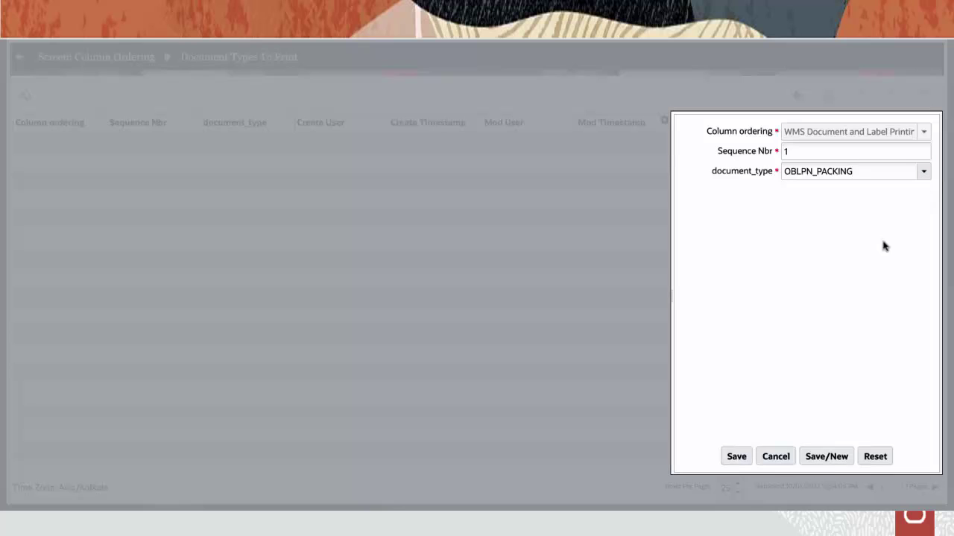
{"action": "left_click", "coordinate": [824, 459]}
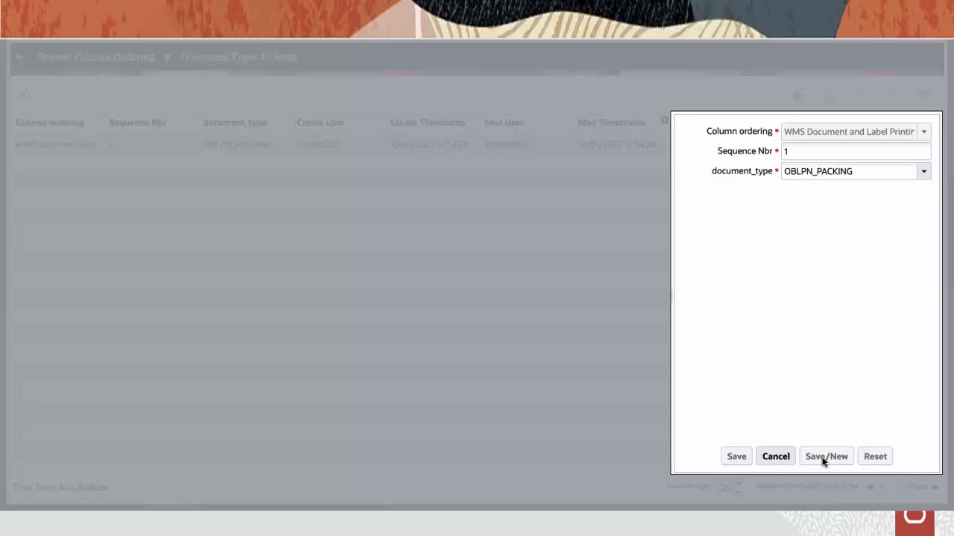
Step: Add TASK as the second document type with sequence number 2
{"action": "left_click", "coordinate": [815, 150]}
{"action": "key", "text": "BackSpace"}
{"action": "type", "text": "2"}
{"action": "left_click", "coordinate": [926, 172]}
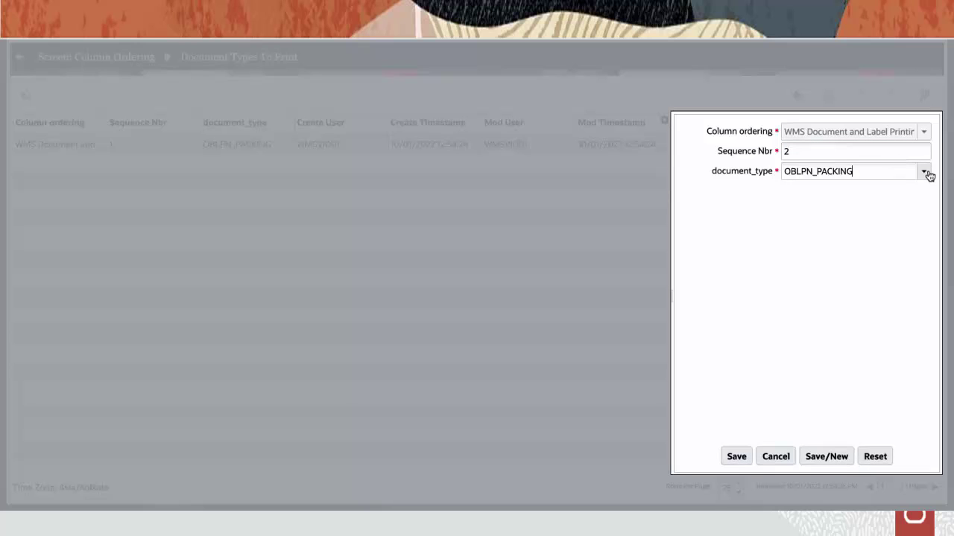
{"action": "left_click", "coordinate": [924, 203]}
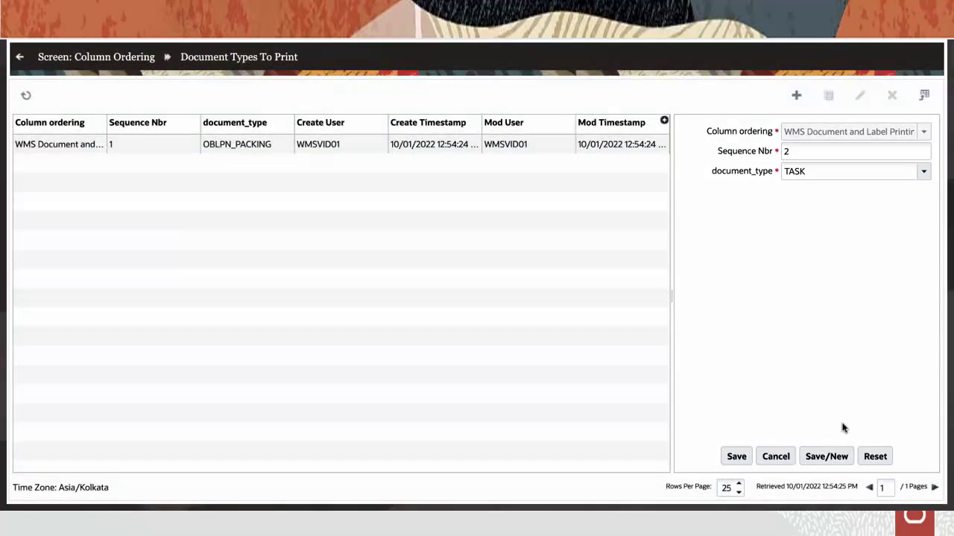
{"action": "left_click", "coordinate": [835, 461]}
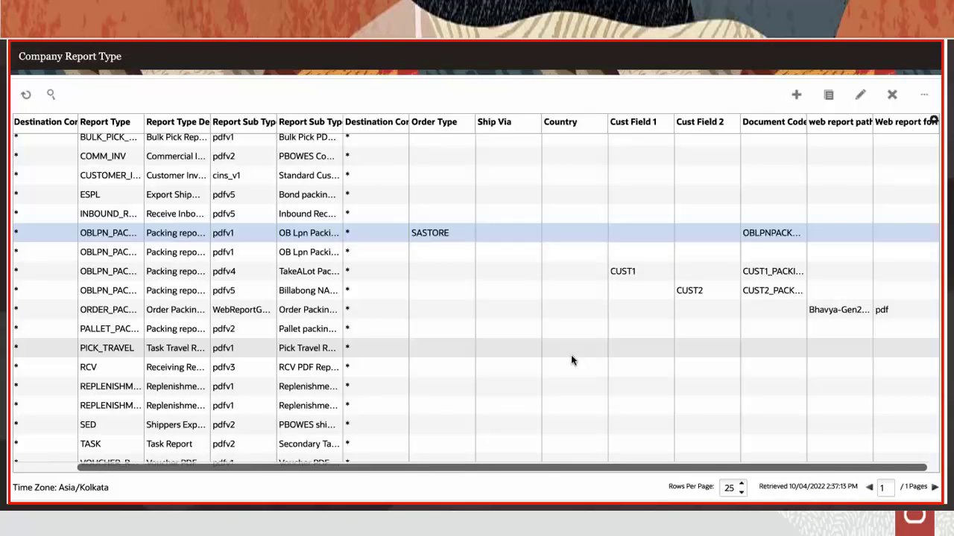
Step: Start a company report type entry with report type OBLPN_PACKING and sub type pdfv4
{"action": "left_click", "coordinate": [796, 97]}
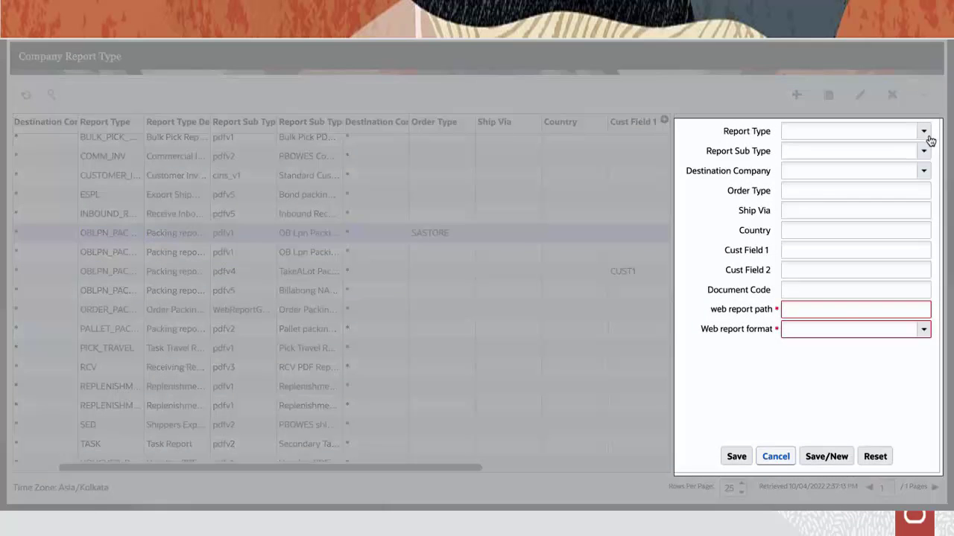
{"action": "left_click", "coordinate": [925, 132]}
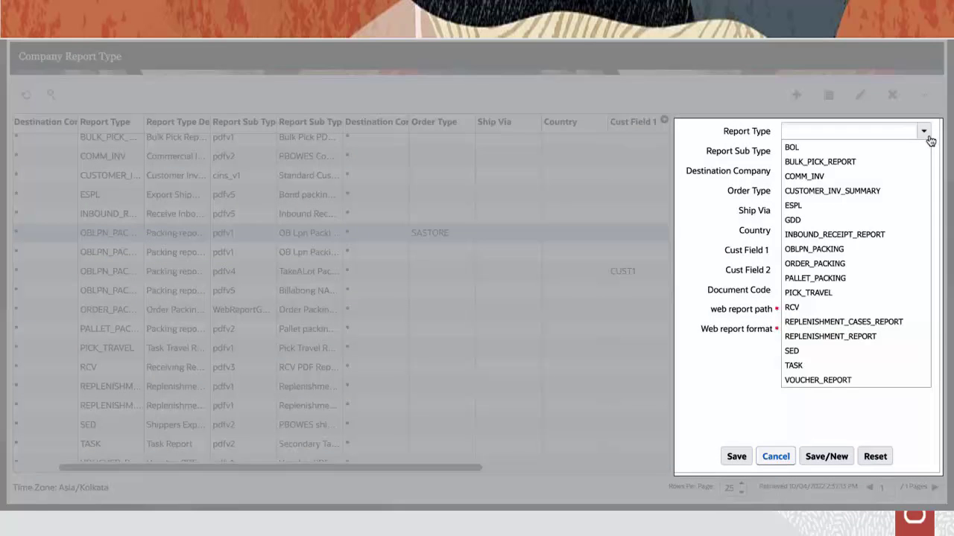
{"action": "left_click", "coordinate": [929, 253]}
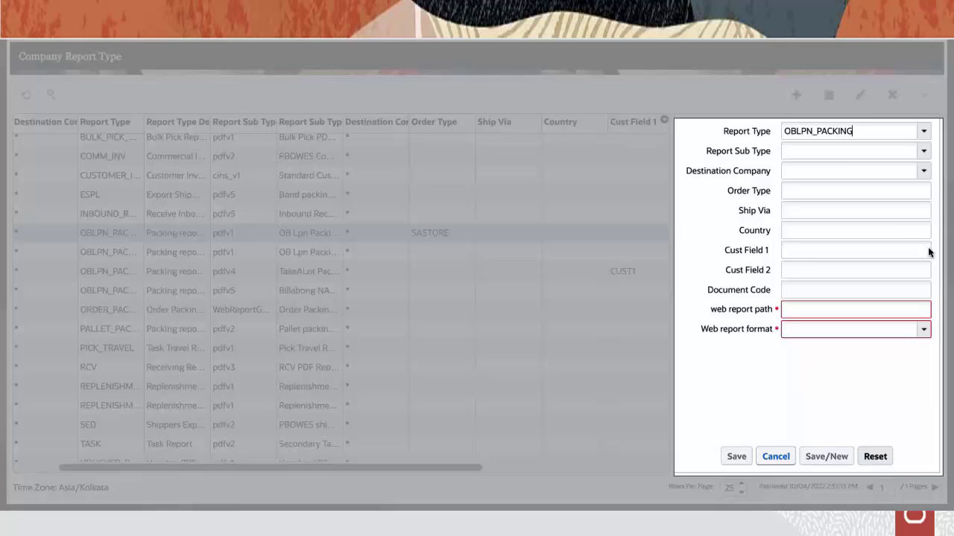
{"action": "left_click", "coordinate": [924, 153]}
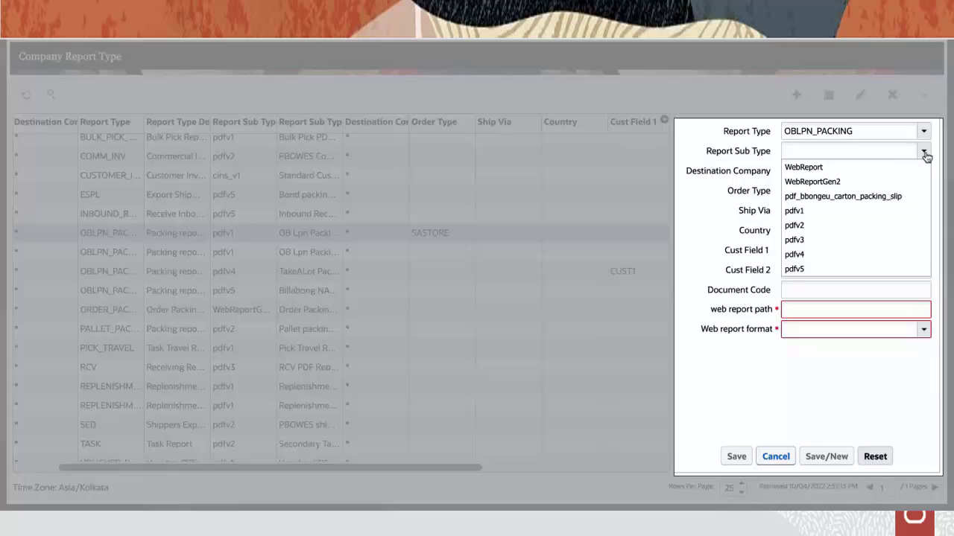
{"action": "left_click", "coordinate": [931, 254]}
{"action": "left_click", "coordinate": [922, 173]}
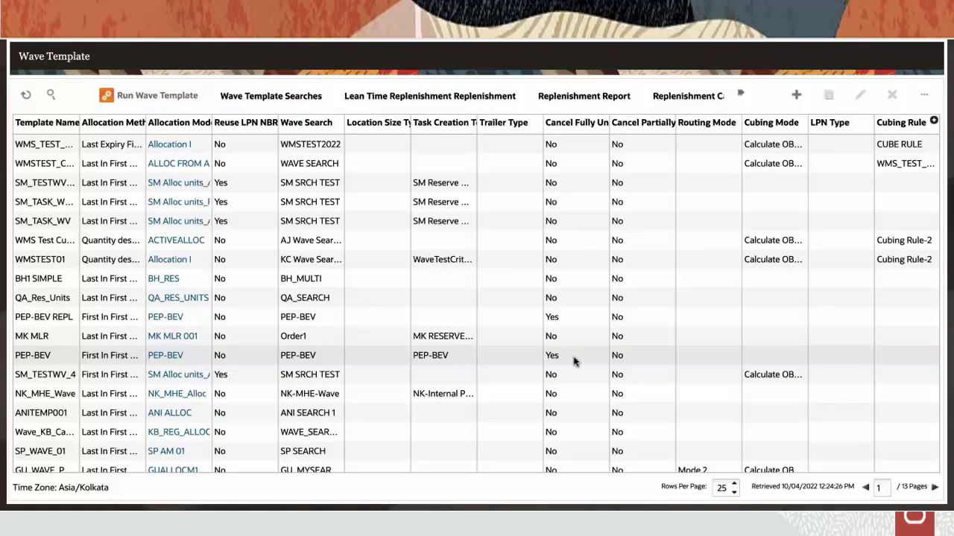
Step: Create wave template WMSTEST202202 with First In First Out allocation and wave search WMSTEST2022
{"action": "left_click", "coordinate": [792, 105]}
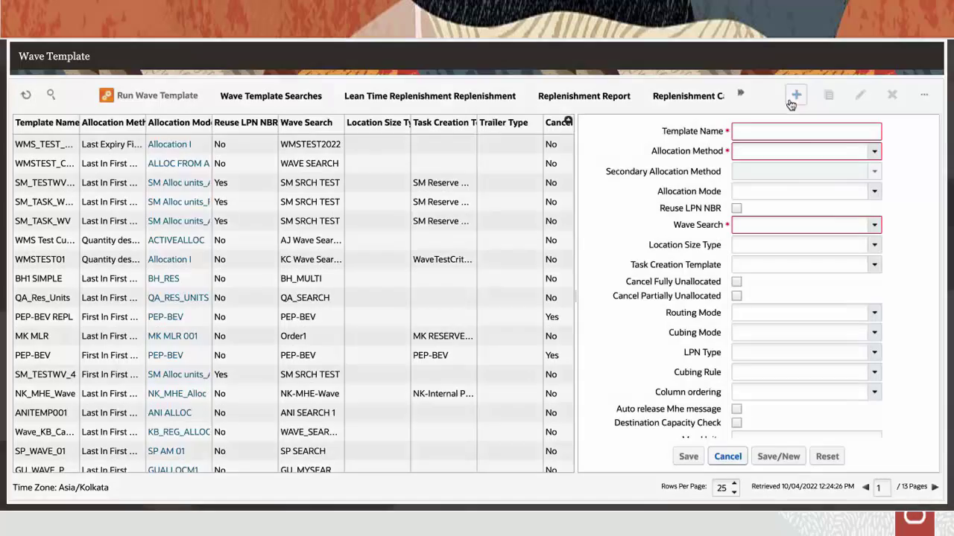
{"action": "left_click", "coordinate": [794, 131]}
{"action": "type", "text": "WMSTEST202202"}
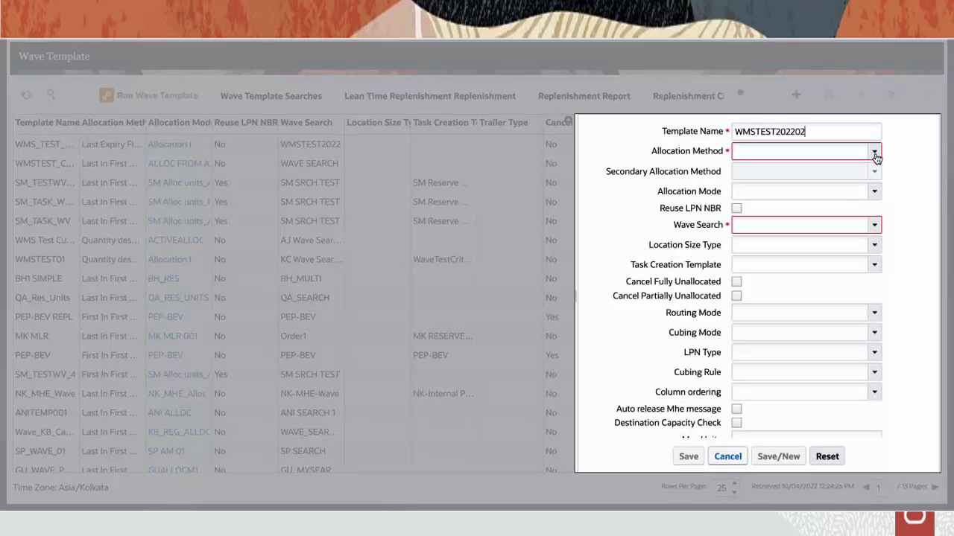
{"action": "left_click", "coordinate": [875, 155]}
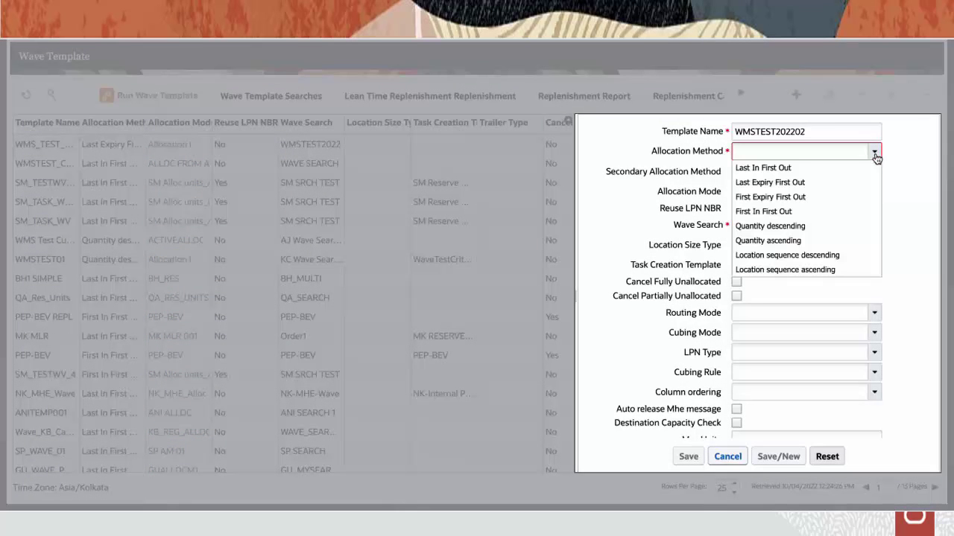
{"action": "left_click", "coordinate": [860, 210]}
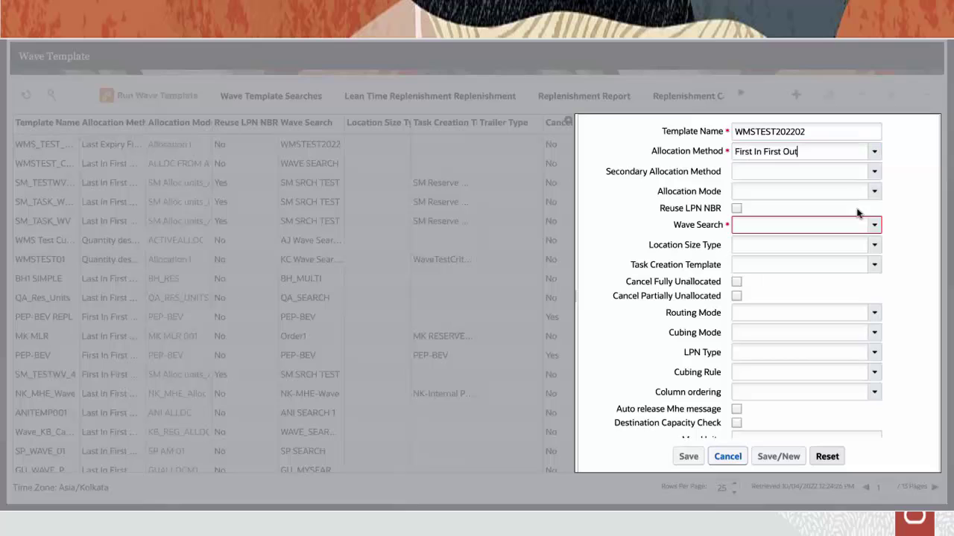
{"action": "left_click", "coordinate": [874, 226]}
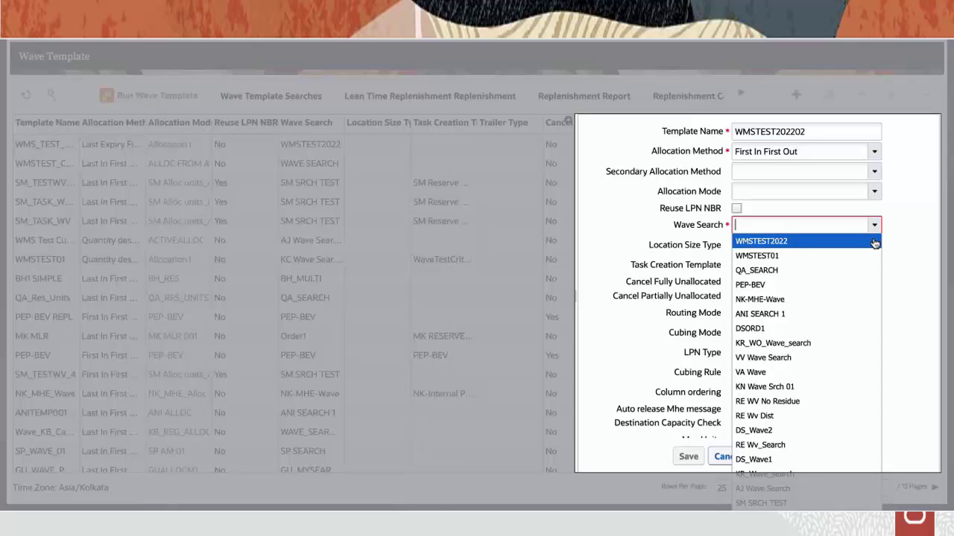
{"action": "left_click", "coordinate": [875, 241]}
Step: Set the template to calculate OBLPN type and cube with the wave, using Cubing Rule-2
{"action": "scroll", "coordinate": [875, 243], "scroll_direction": "down", "scroll_amount": 2}
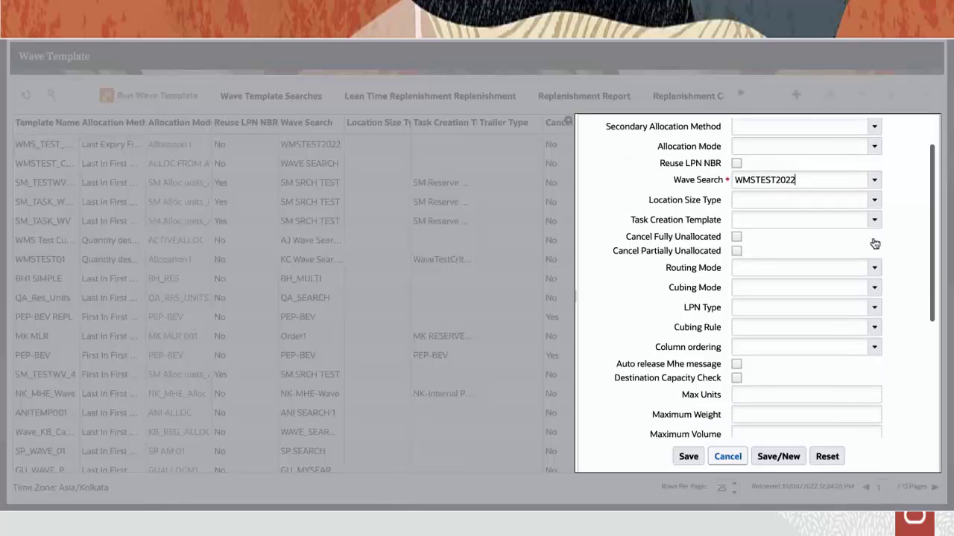
{"action": "scroll", "coordinate": [875, 242], "scroll_direction": "down", "scroll_amount": 1}
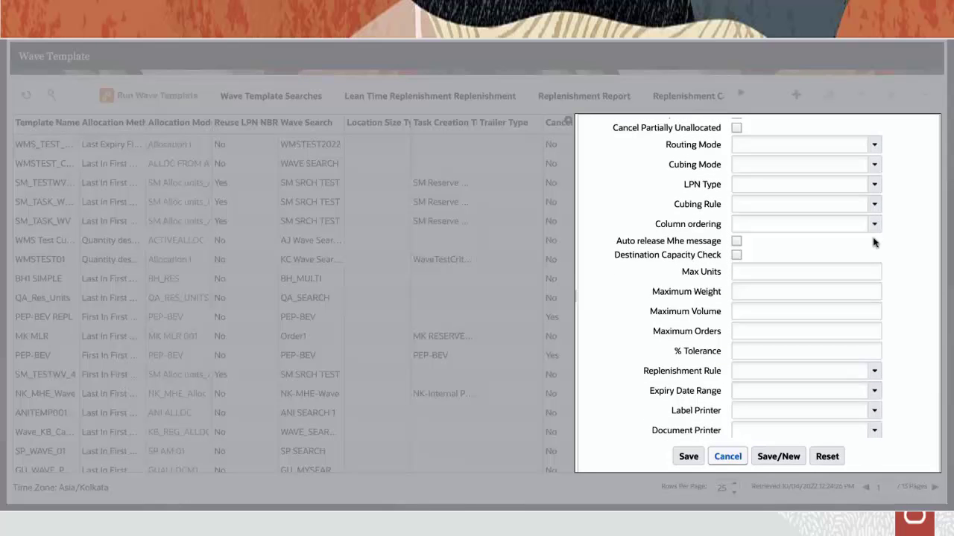
{"action": "left_click", "coordinate": [878, 167]}
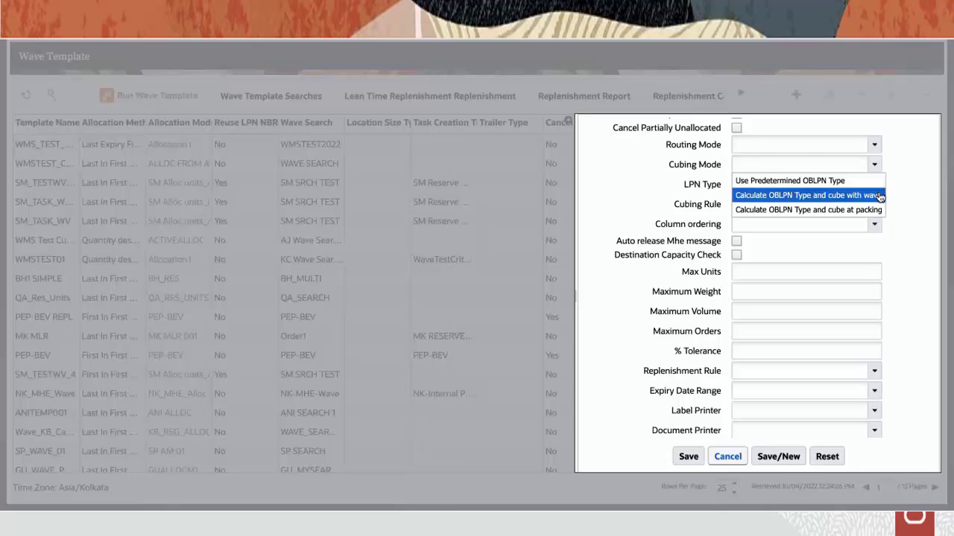
{"action": "left_click", "coordinate": [880, 196]}
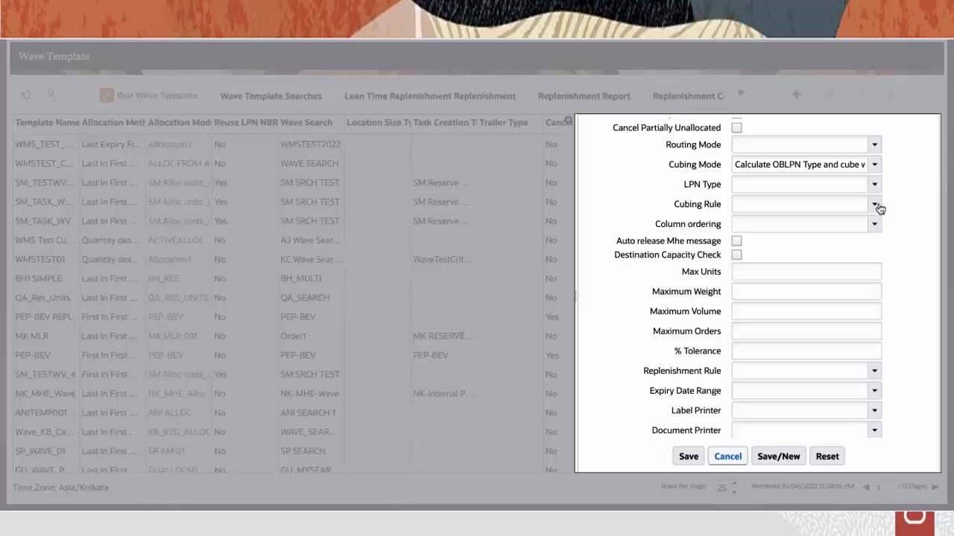
{"action": "left_click", "coordinate": [877, 206]}
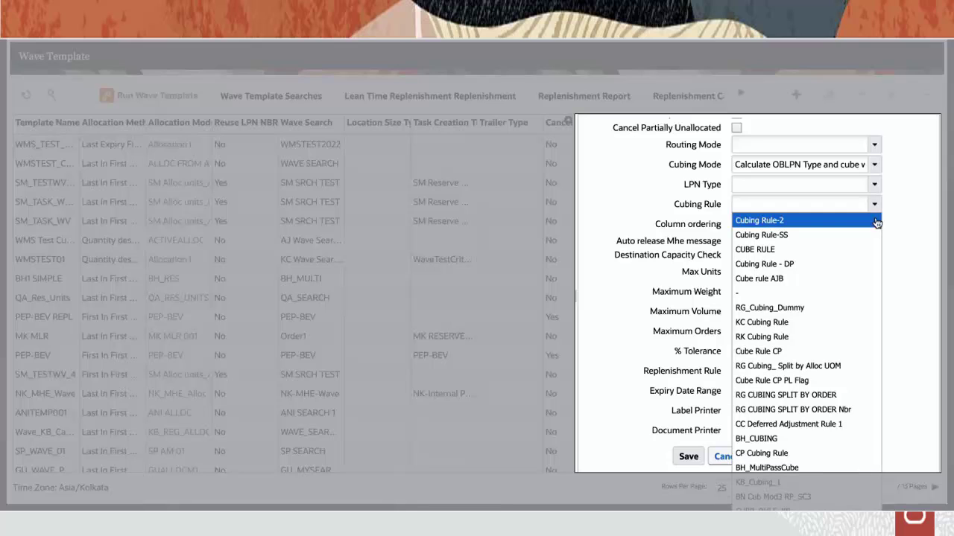
{"action": "left_click", "coordinate": [877, 221]}
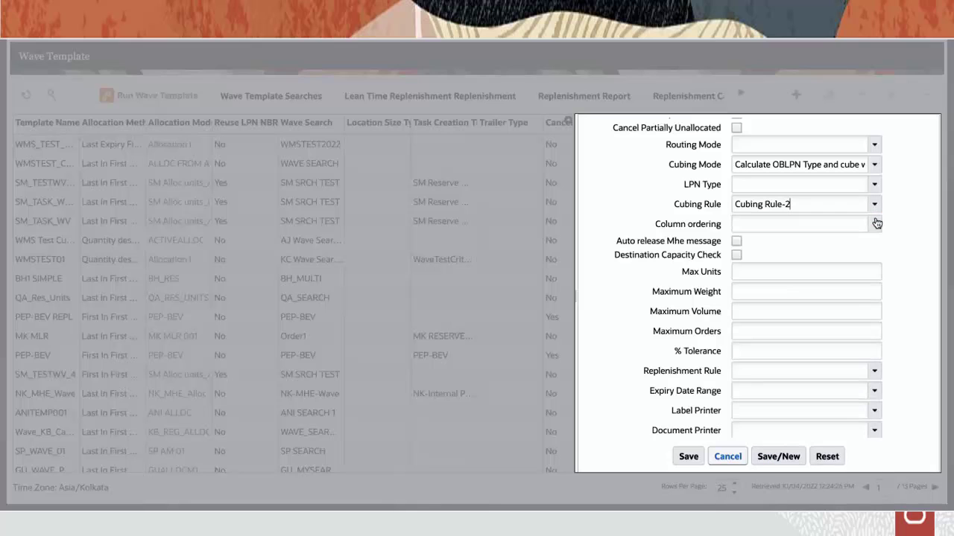
{"action": "left_click", "coordinate": [877, 224]}
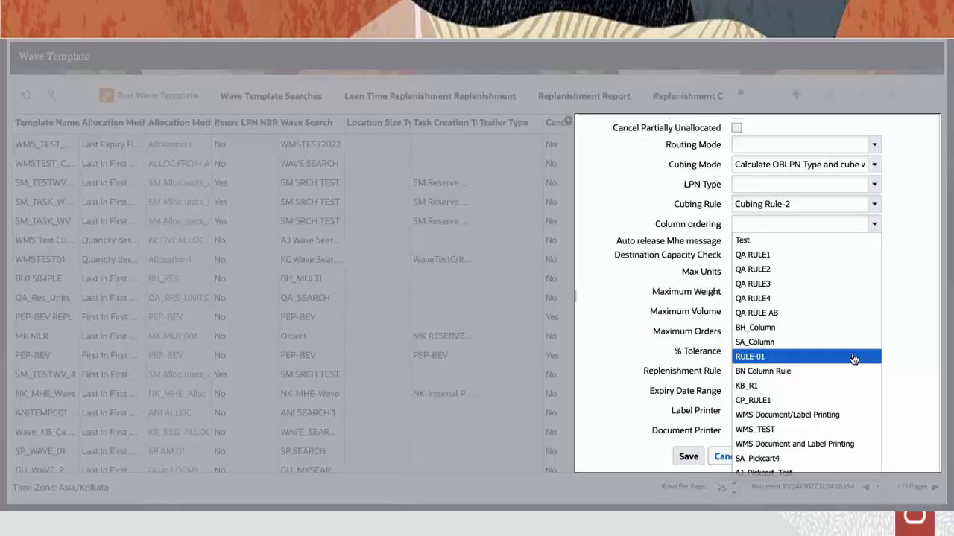
Step: Set column ordering RULE-01 and document printer DOCUMENT:DOC PRINTER1, save the template and close the form
{"action": "left_click", "coordinate": [853, 358]}
{"action": "scroll", "coordinate": [853, 354], "scroll_direction": "down", "scroll_amount": 3}
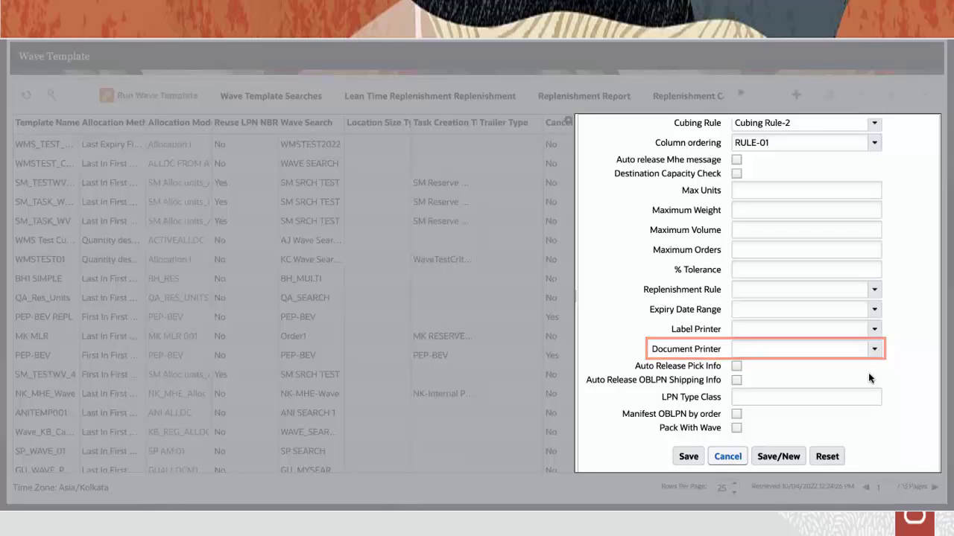
{"action": "left_click", "coordinate": [874, 350]}
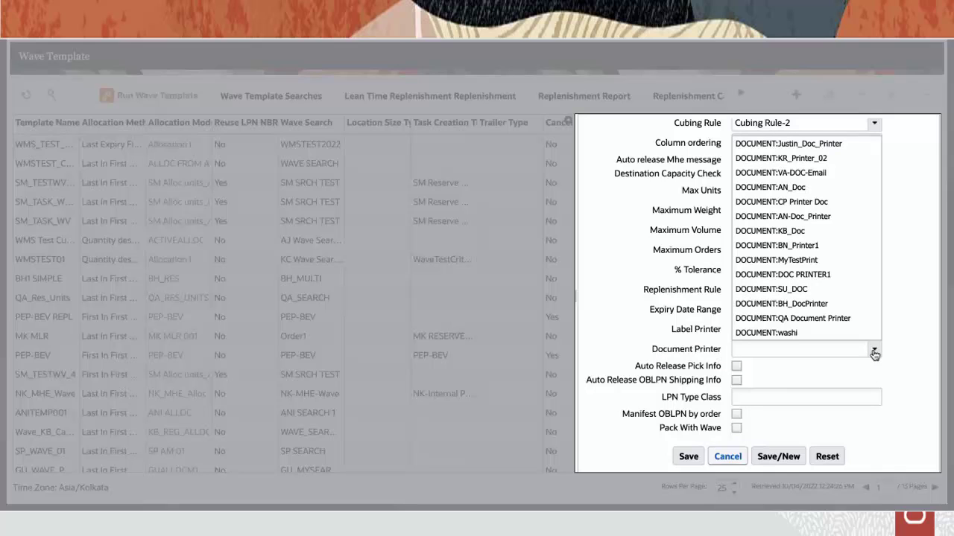
{"action": "left_click", "coordinate": [847, 276]}
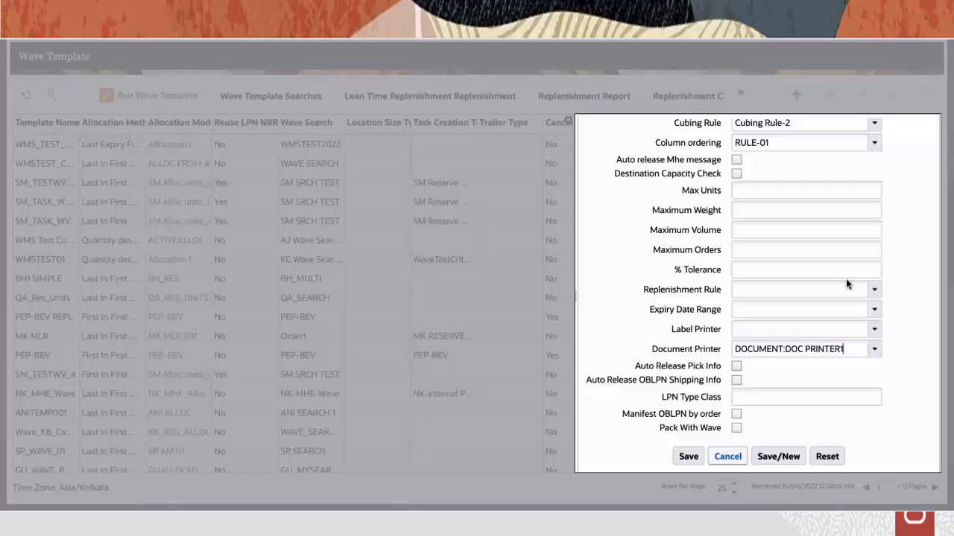
{"action": "left_click", "coordinate": [778, 457]}
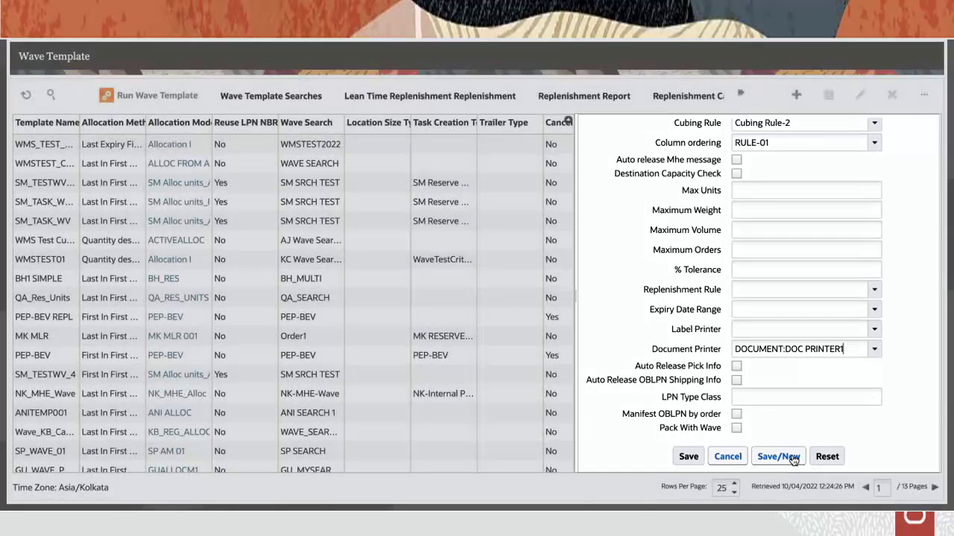
{"action": "left_click", "coordinate": [729, 458]}
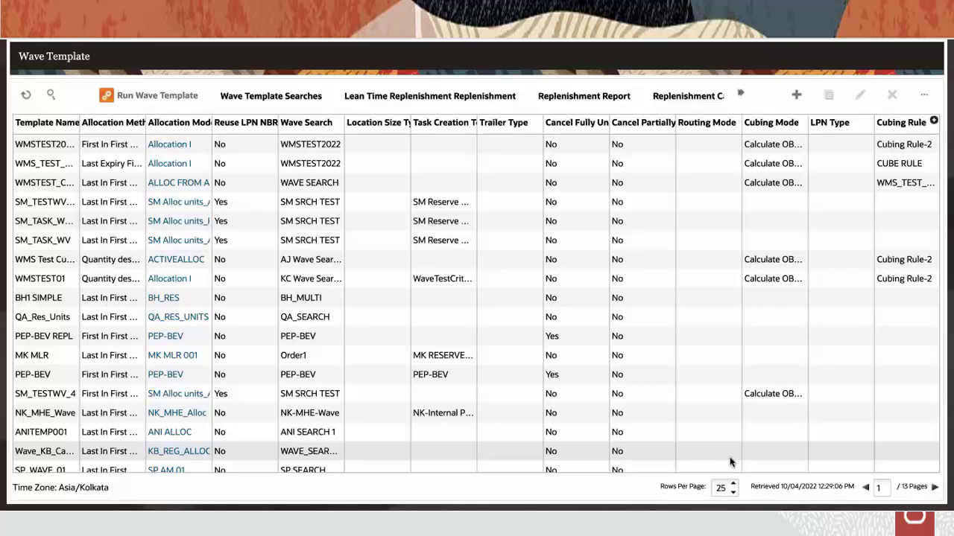
Step: Run a wave from the new WMSTEST202202 template and confirm it
{"action": "left_click", "coordinate": [234, 146]}
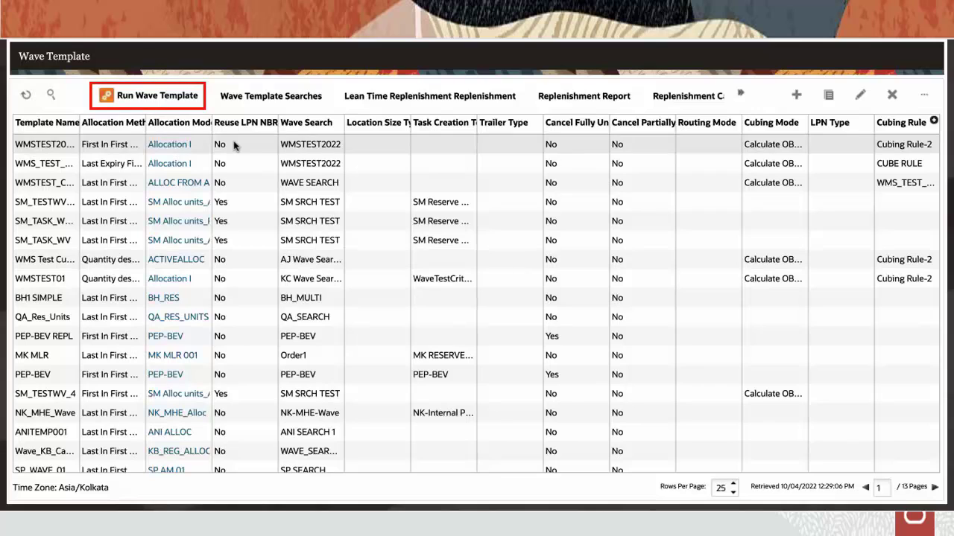
{"action": "left_click", "coordinate": [192, 104]}
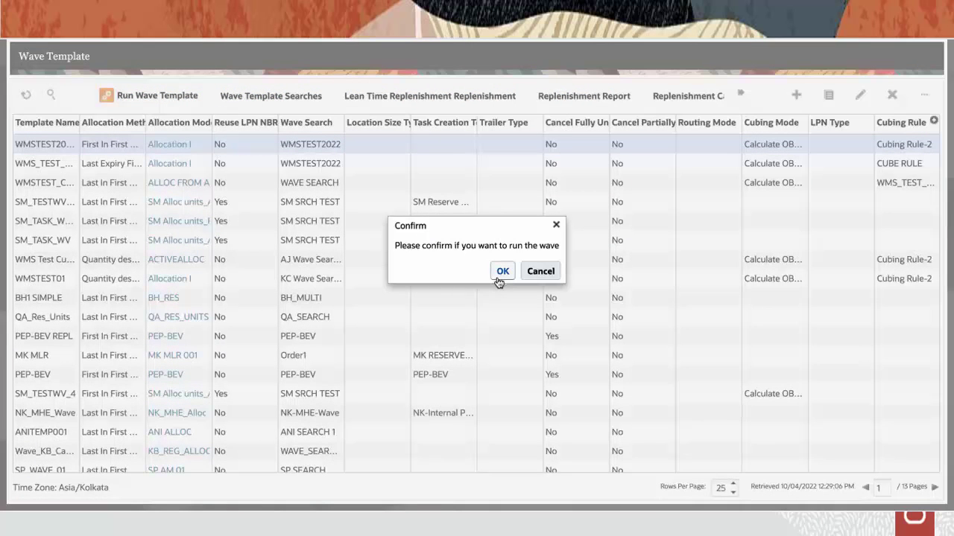
{"action": "left_click", "coordinate": [499, 277]}
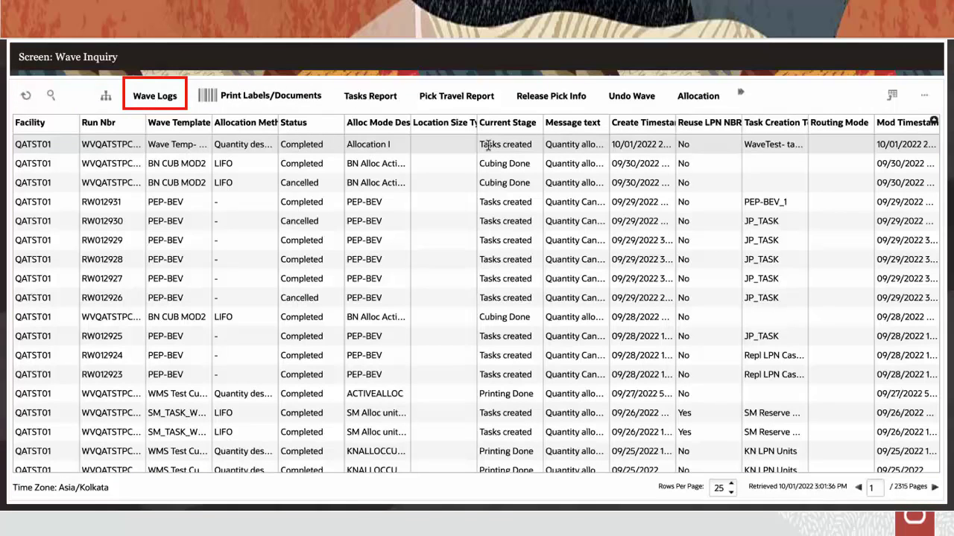
{"action": "left_click", "coordinate": [488, 146]}
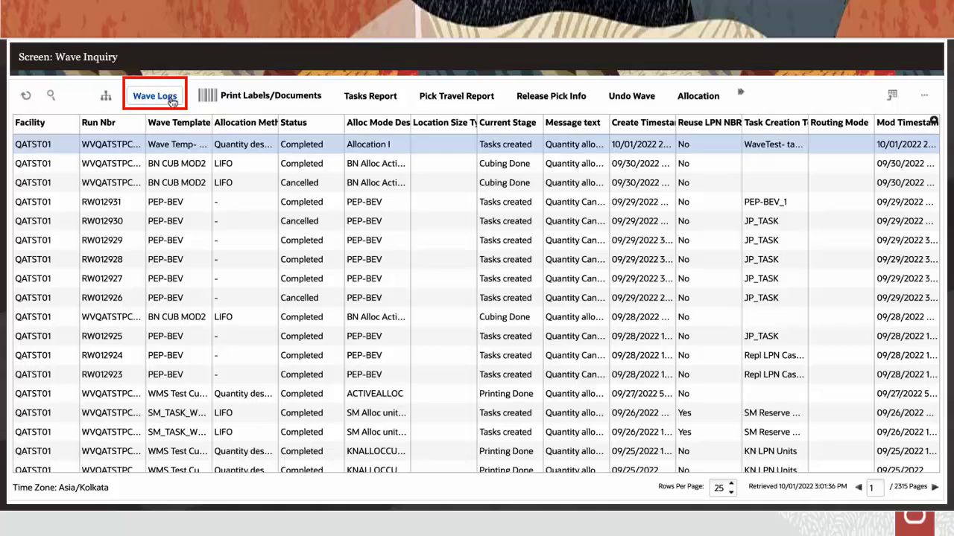
{"action": "left_click", "coordinate": [171, 102]}
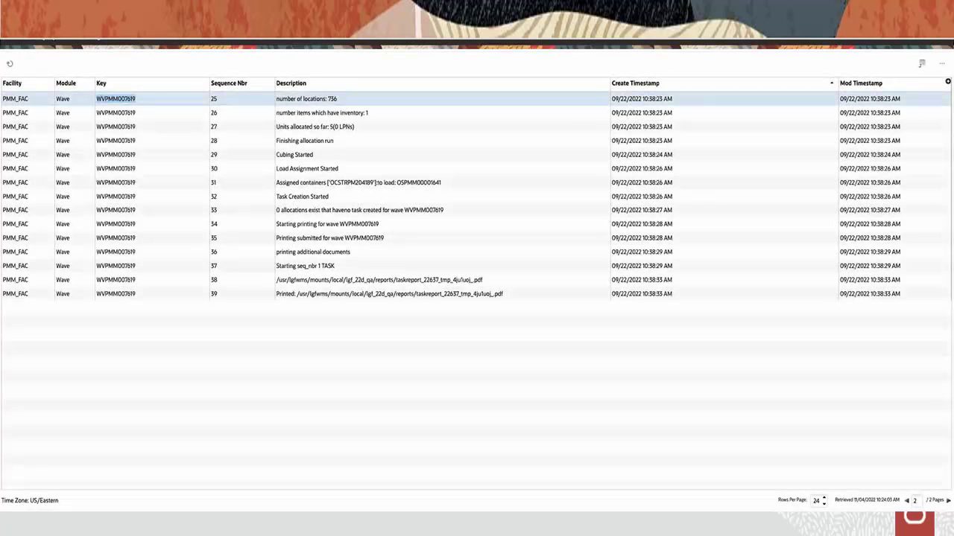